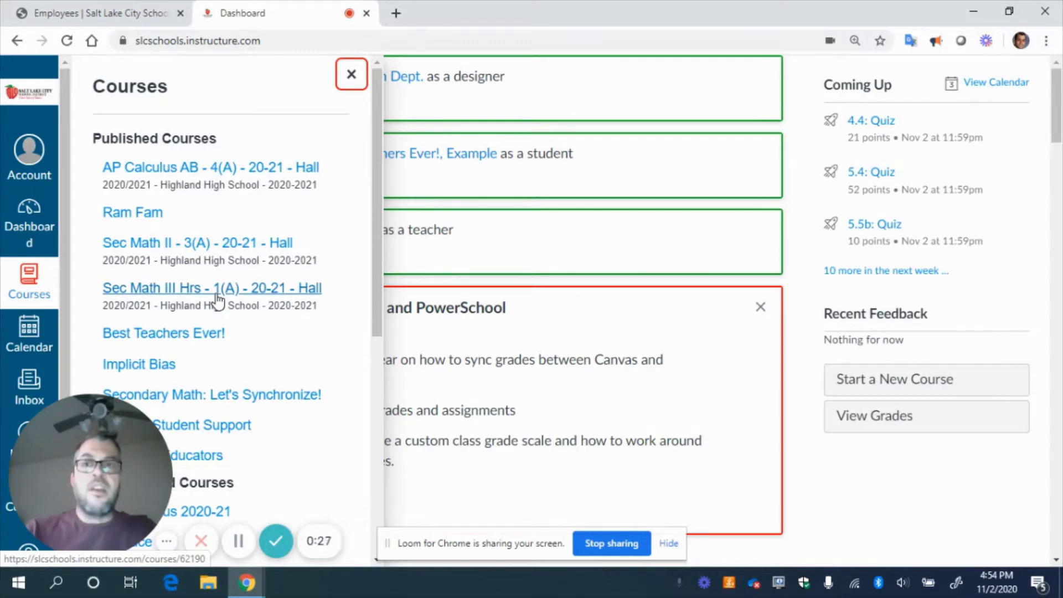
Step: Open the Zoom page of the Sec Math II - 3(A) - 20-21 course and look through its cloud recordings
click(183, 247)
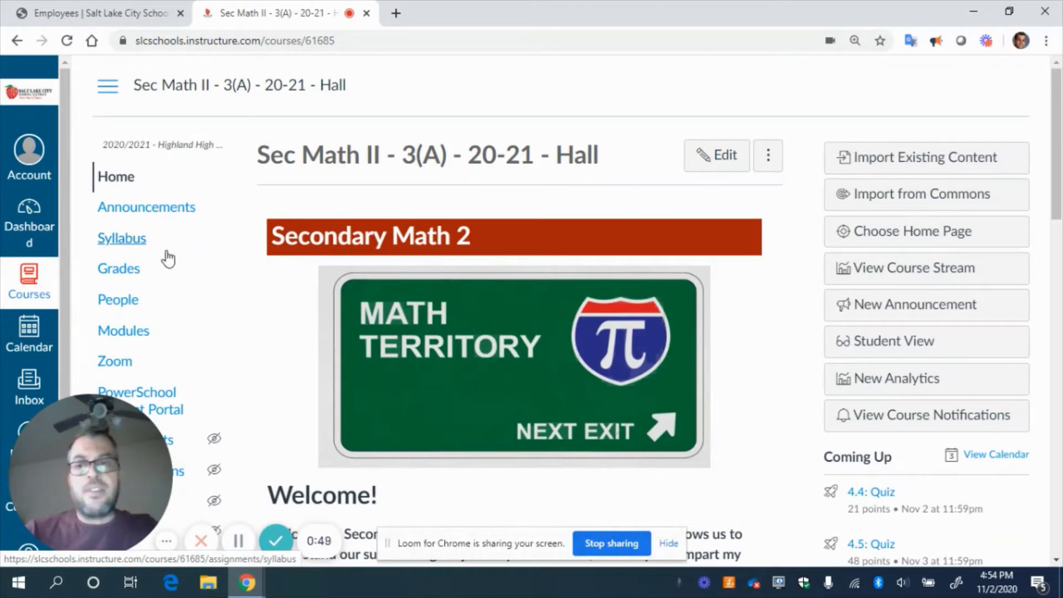
click(122, 370)
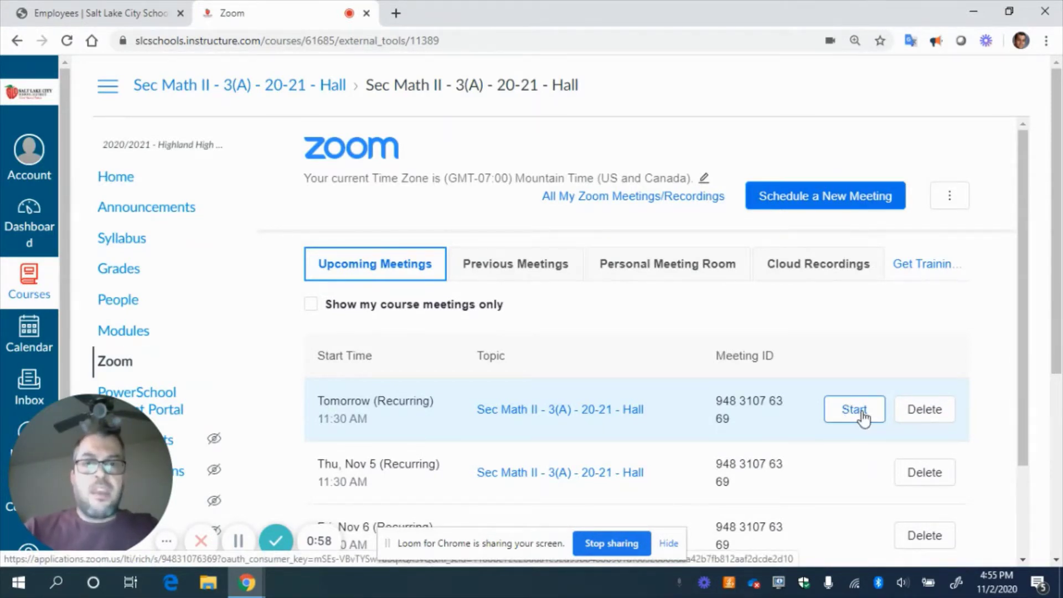
click(834, 271)
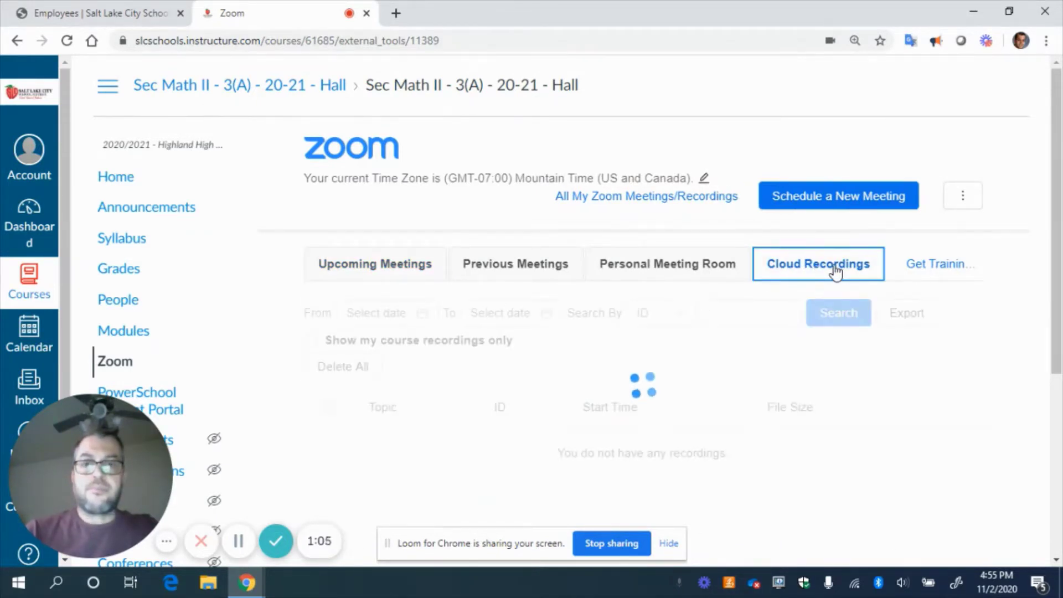
scroll(697, 337, down, 3)
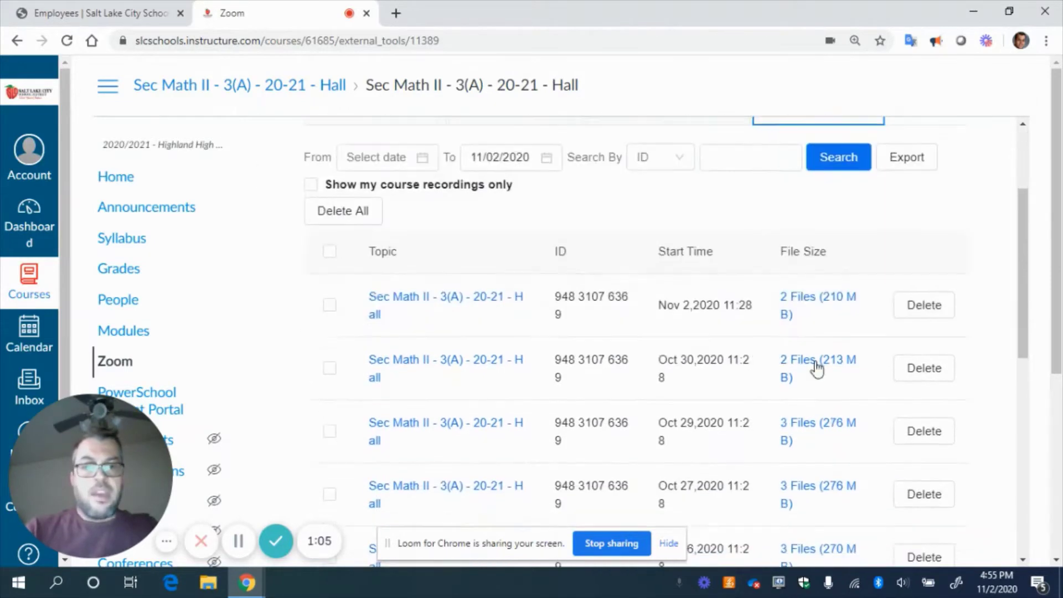
scroll(702, 351, down, 2)
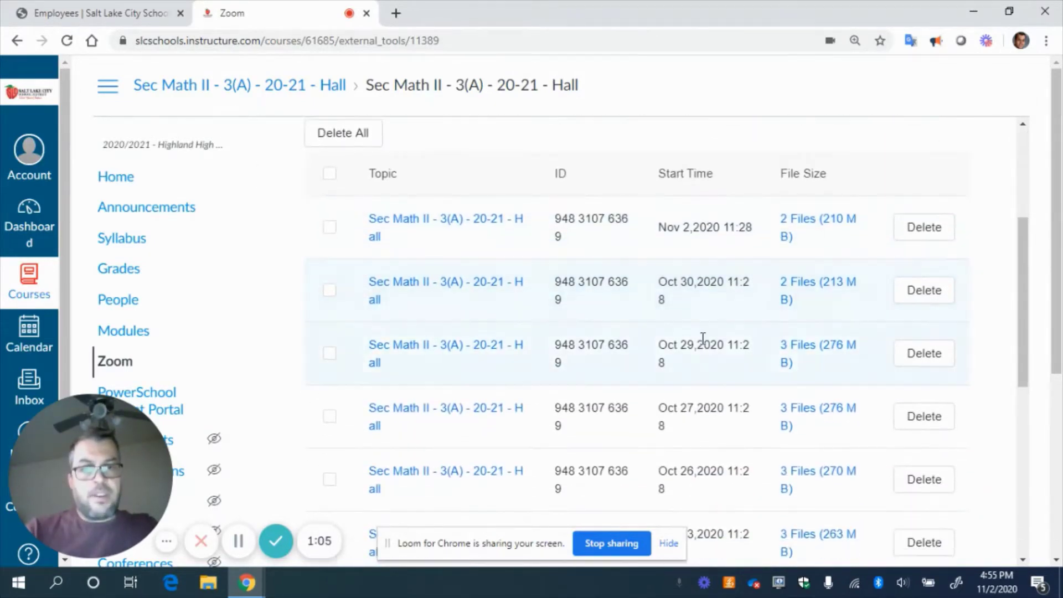
scroll(692, 360, down, 3)
scroll(691, 363, up, 6)
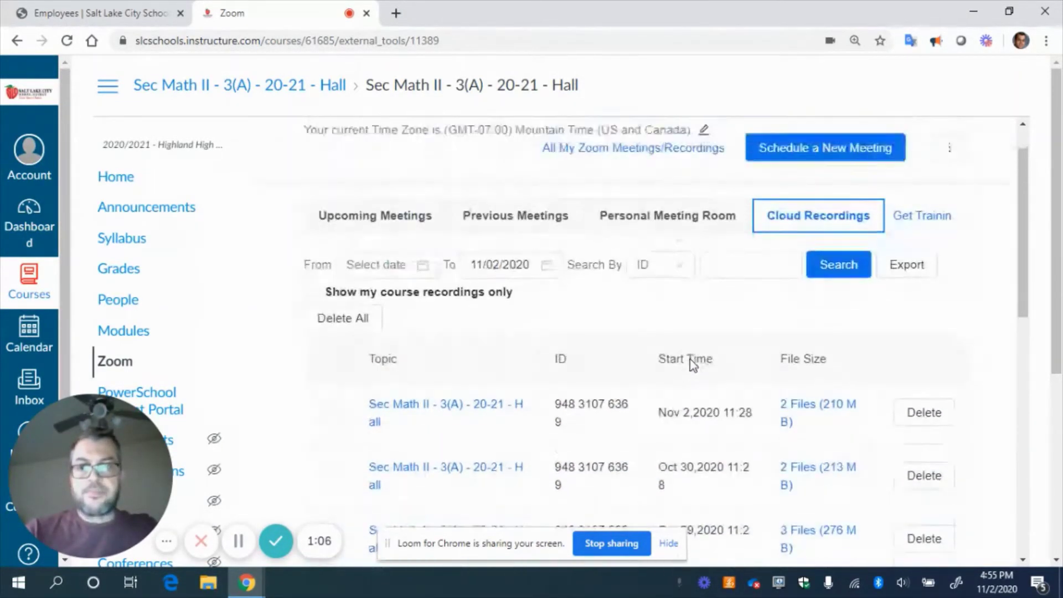
scroll(691, 365, up, 1)
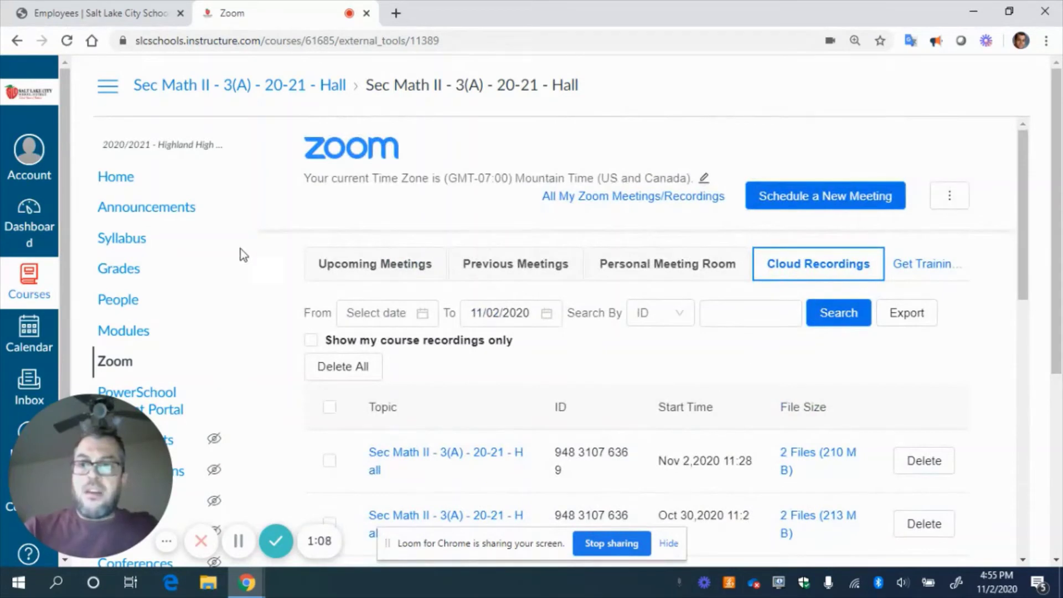
Step: Open the course syllabus and read from the course description through the grading procedures and grade scale
click(125, 243)
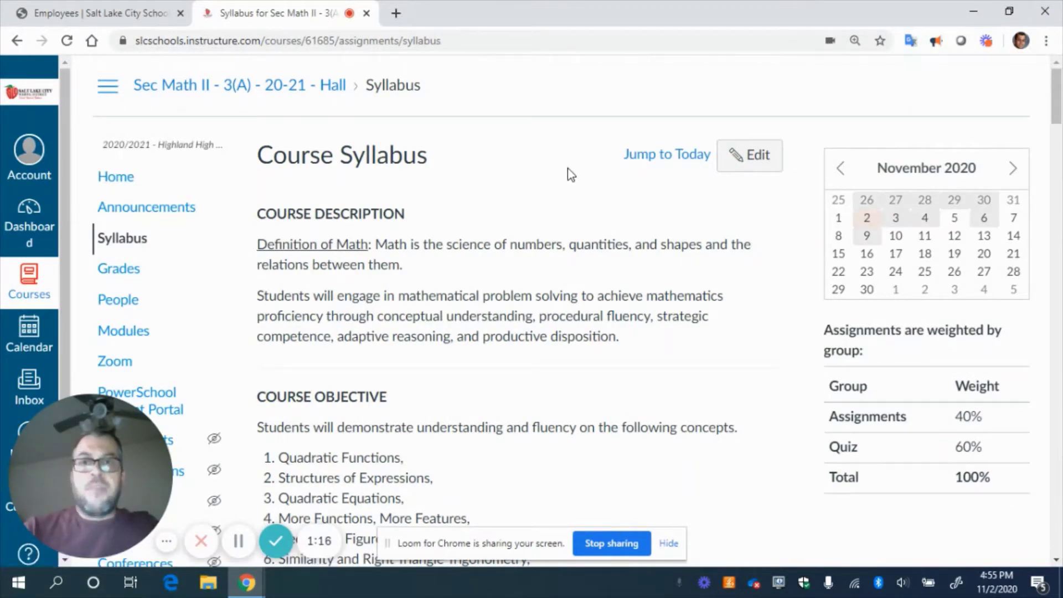
scroll(560, 195, down, 8)
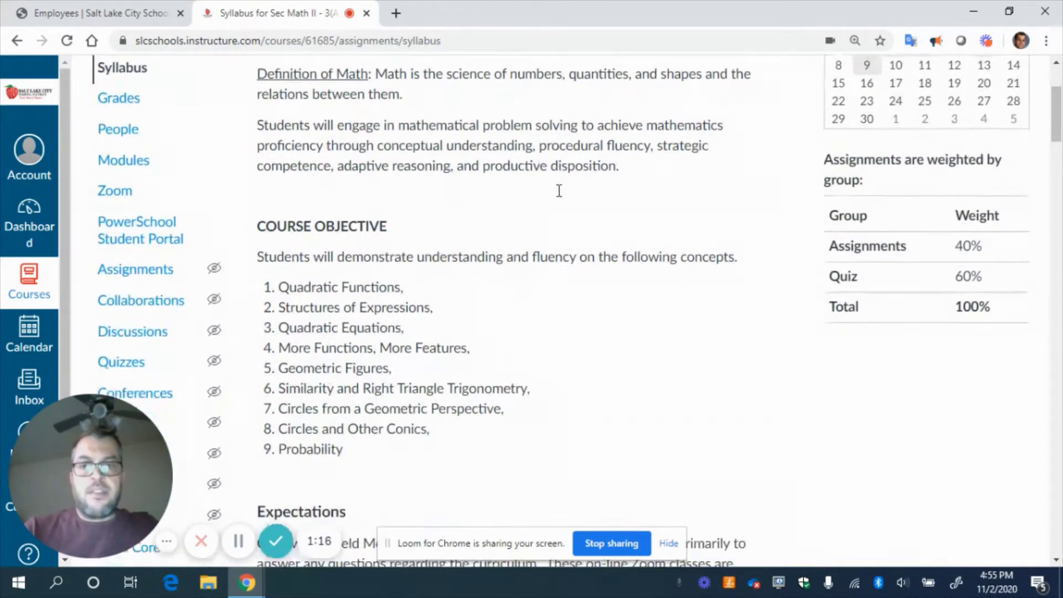
scroll(616, 194, down, 4)
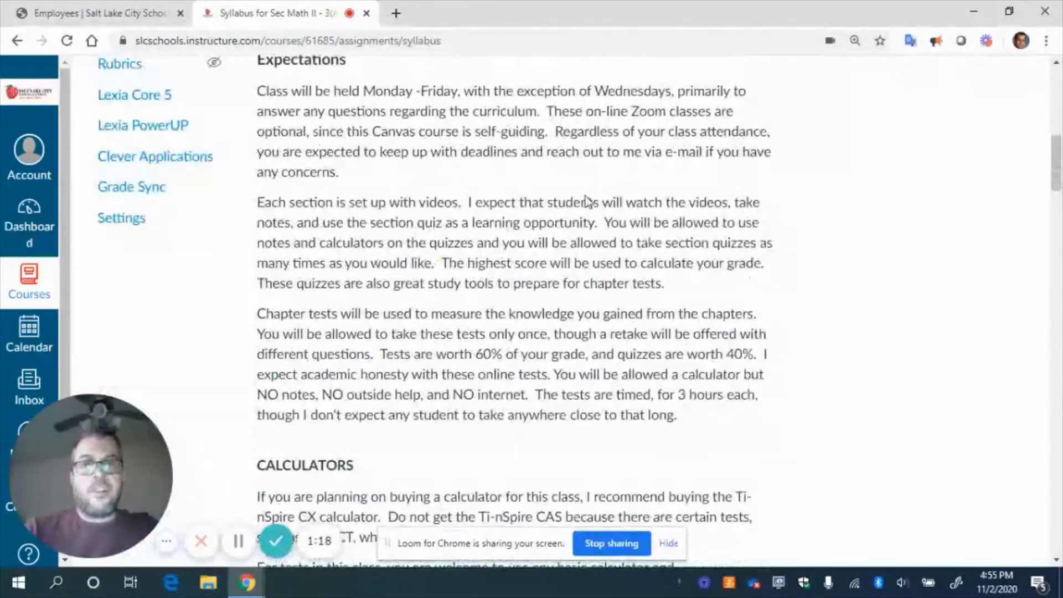
scroll(616, 191, down, 2)
scroll(619, 193, down, 6)
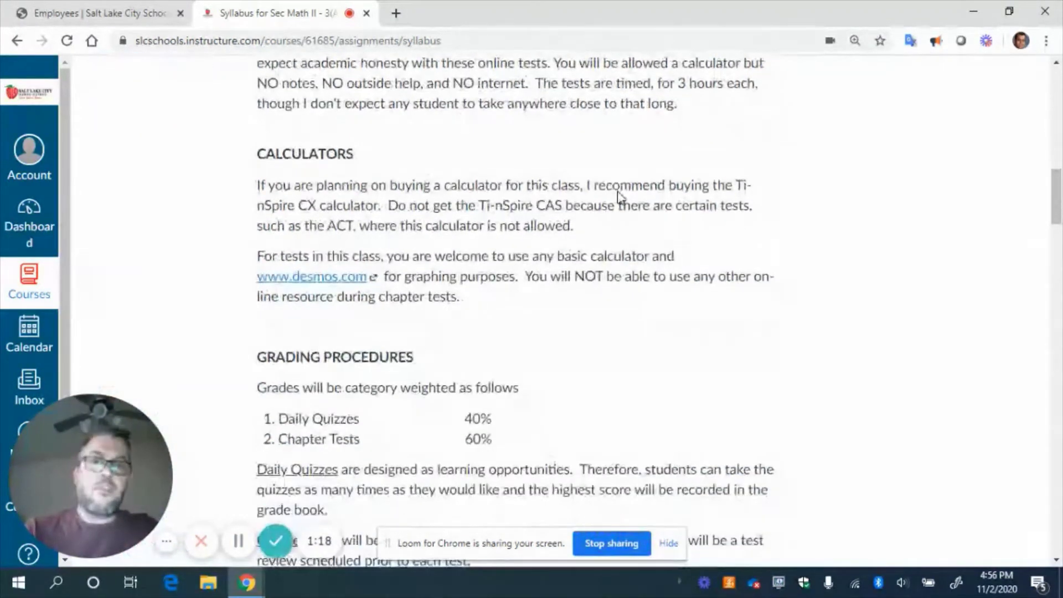
scroll(618, 195, down, 4)
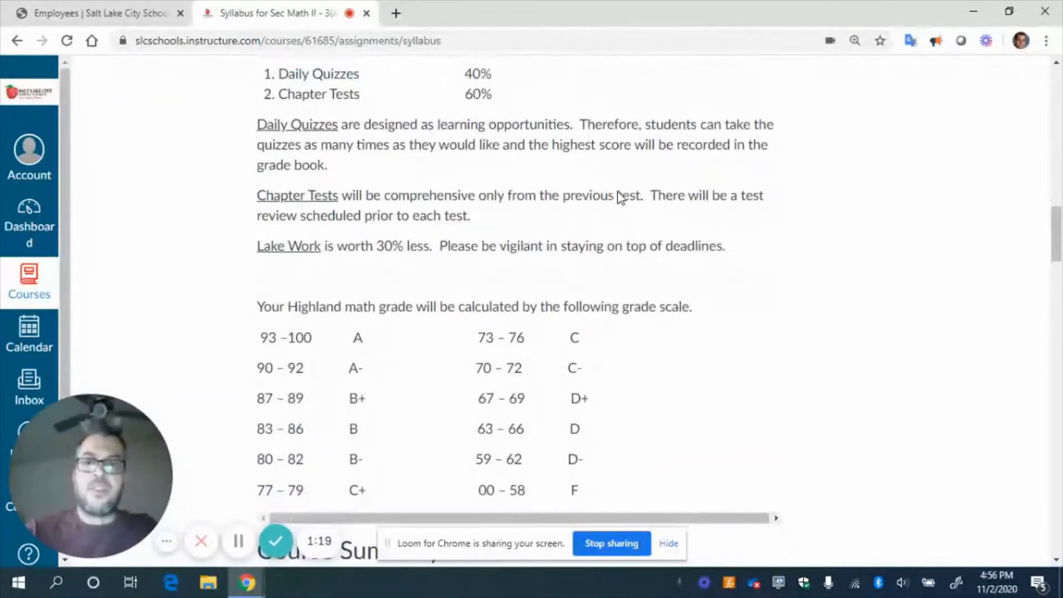
scroll(617, 197, up, 3)
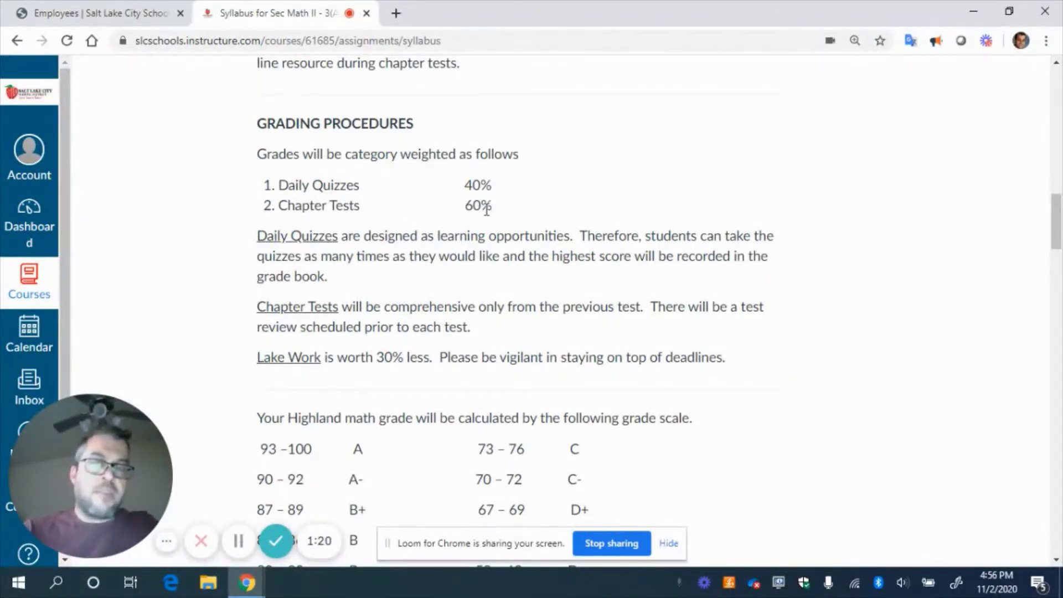
Step: Review the dated quizzes and chapter tests in the syllabus's course summary through early November
scroll(655, 224, down, 18)
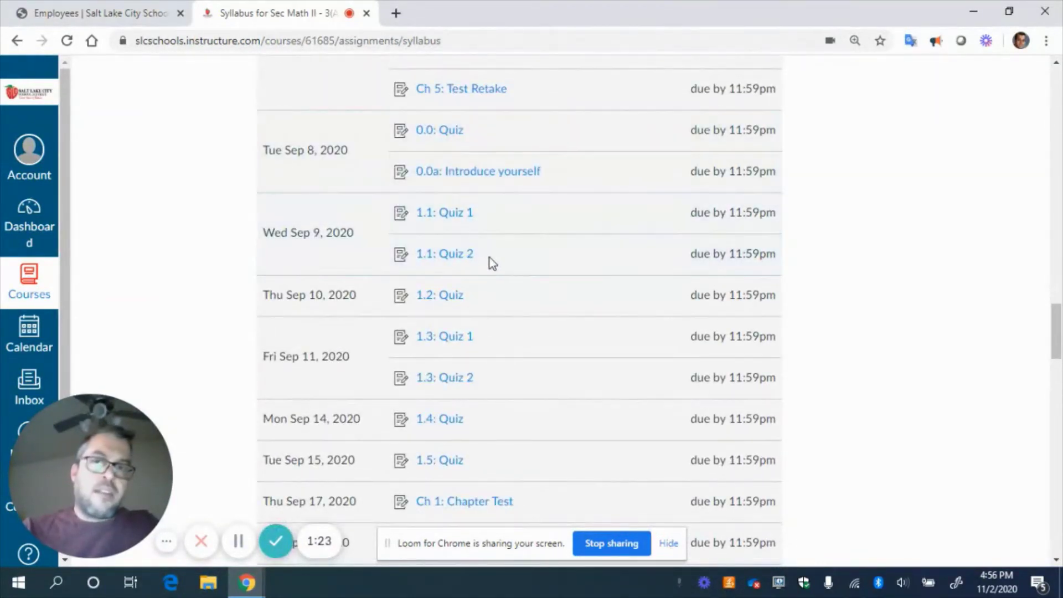
scroll(554, 308, down, 1)
scroll(561, 304, down, 13)
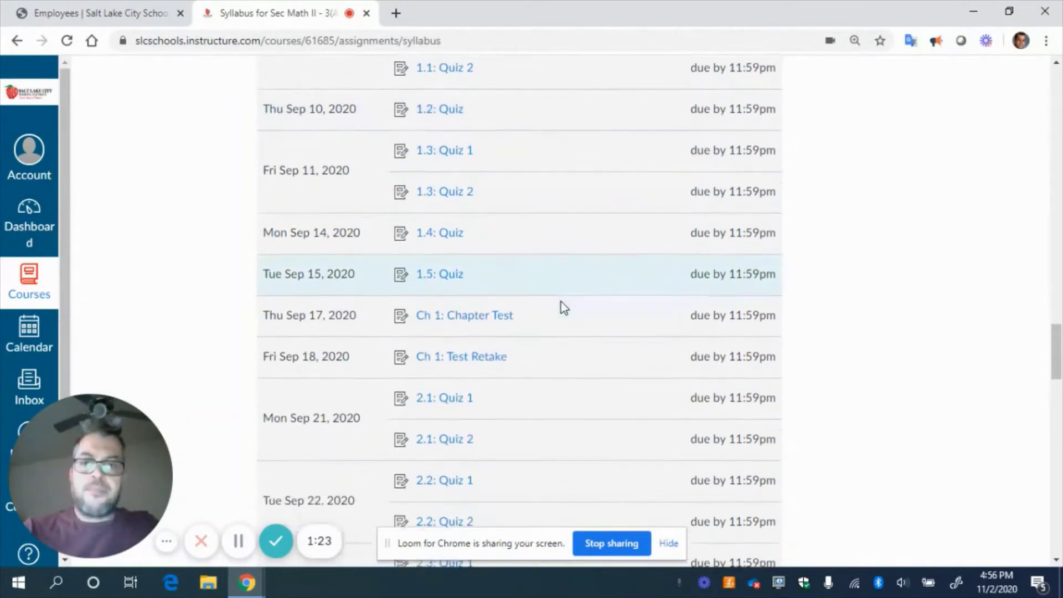
scroll(563, 308, down, 20)
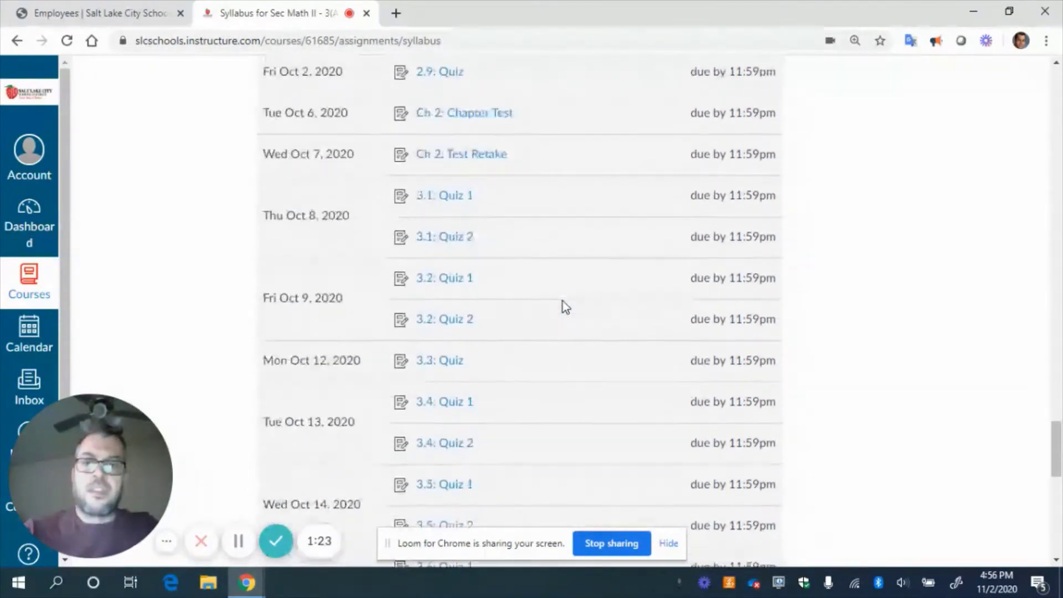
scroll(563, 301, down, 5)
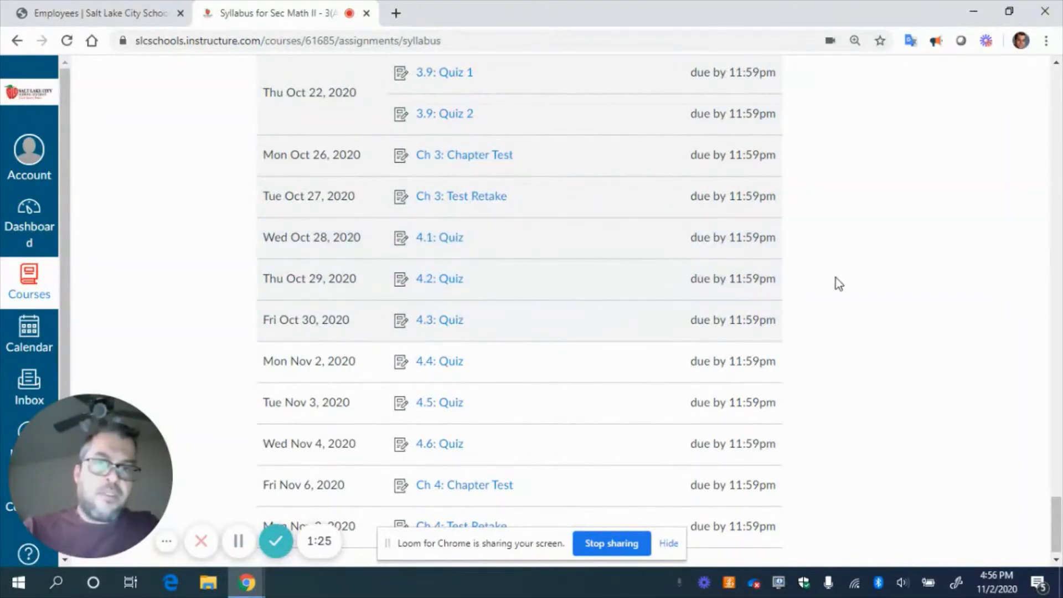
Step: Open the course modules and examine the items in the "Welcome to Class: Your Journey Begins Here!" module
scroll(837, 279, up, 20)
scroll(843, 284, up, 10)
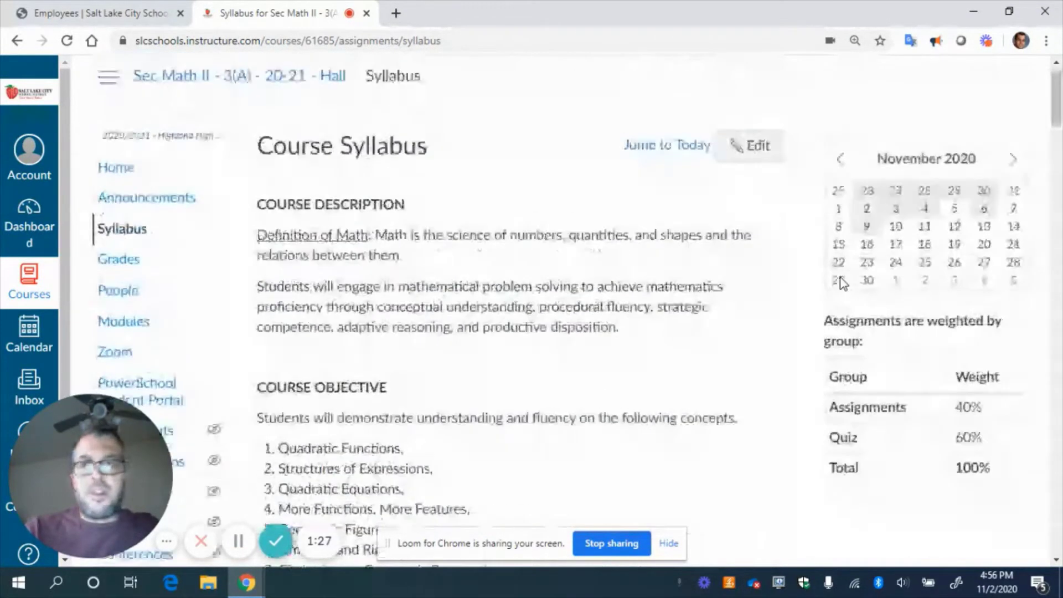
scroll(836, 280, down, 2)
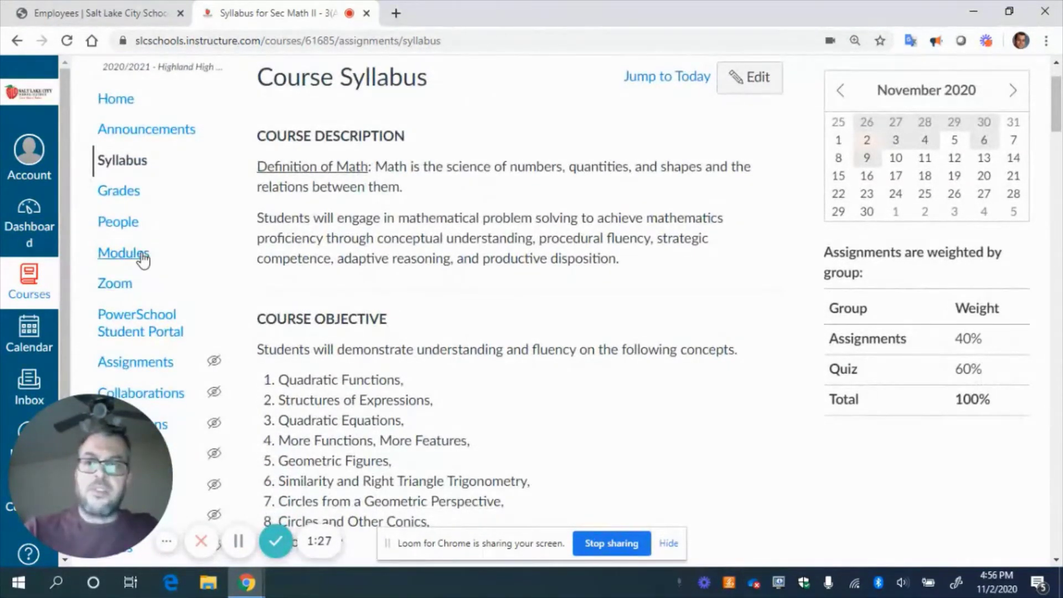
click(119, 256)
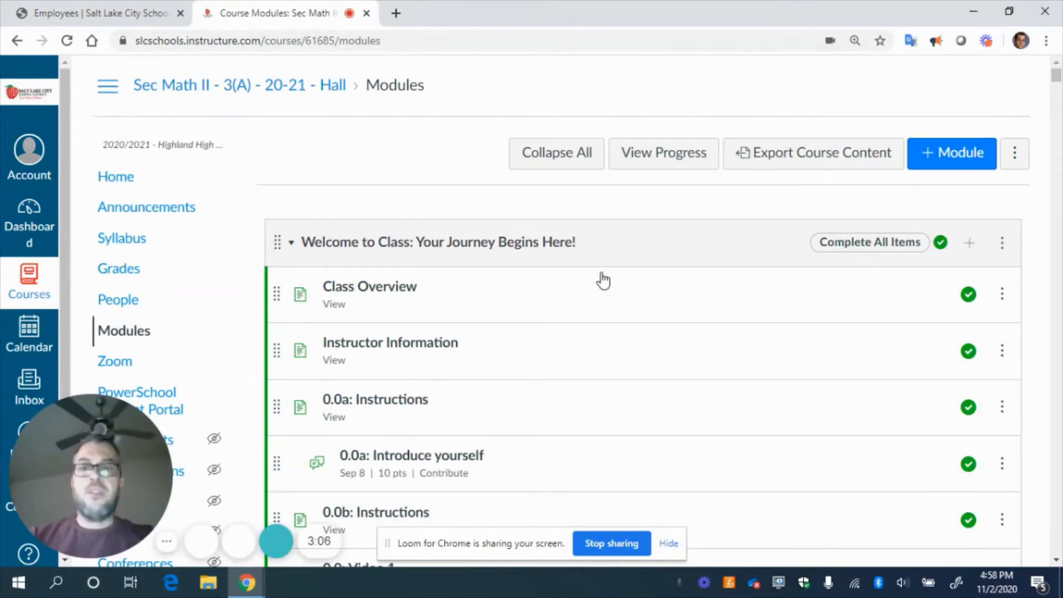
scroll(704, 245, down, 3)
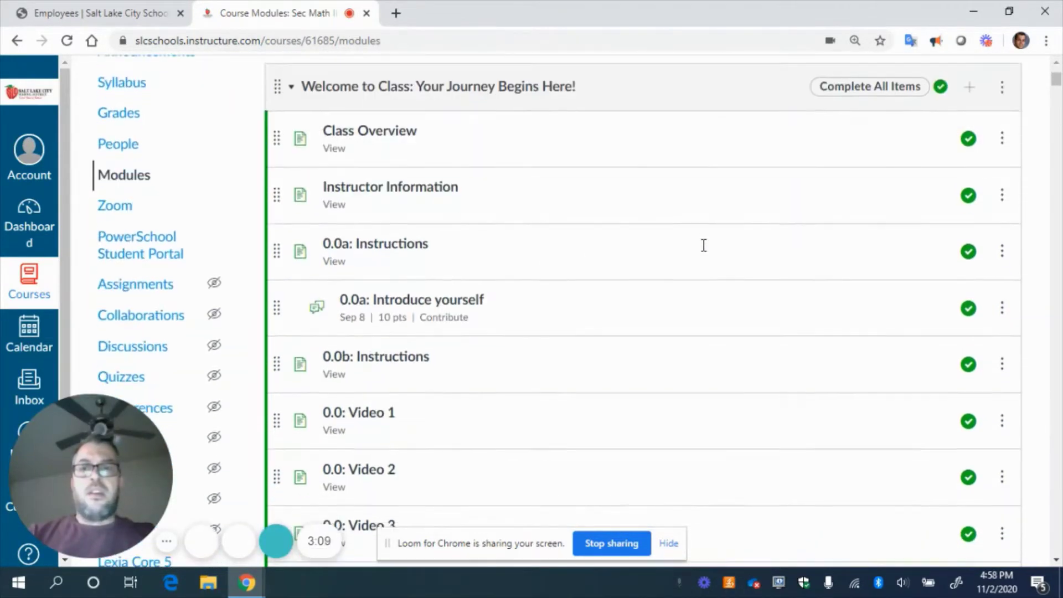
scroll(370, 252, down, 3)
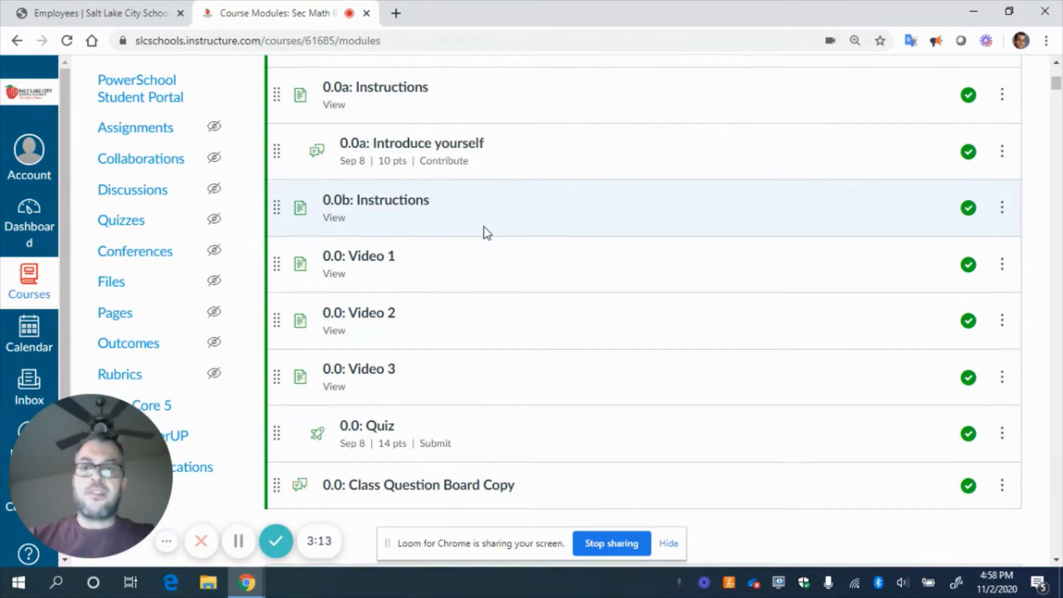
scroll(487, 232, down, 1)
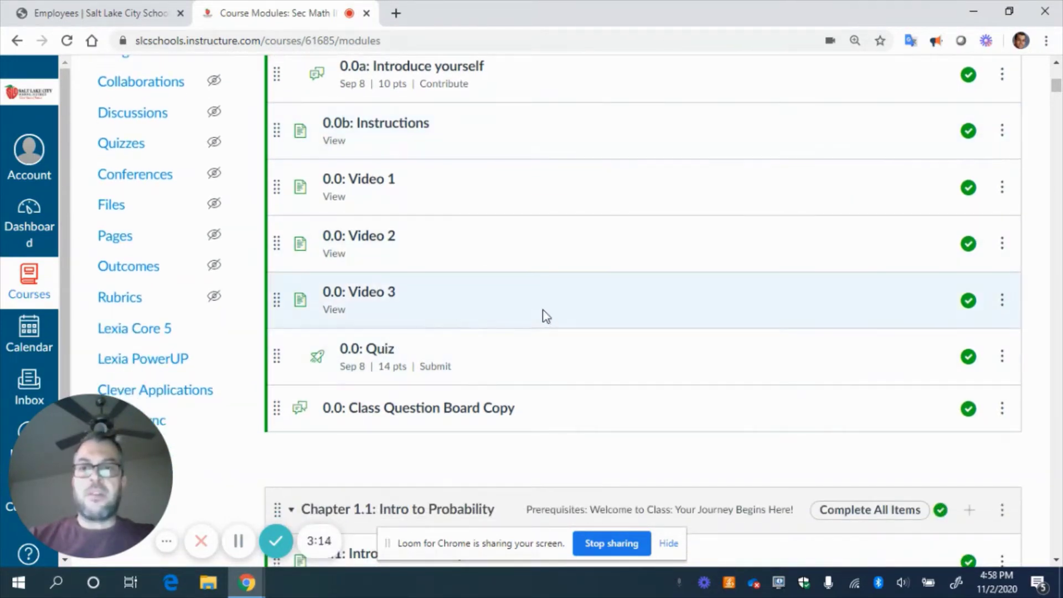
scroll(547, 315, up, 1)
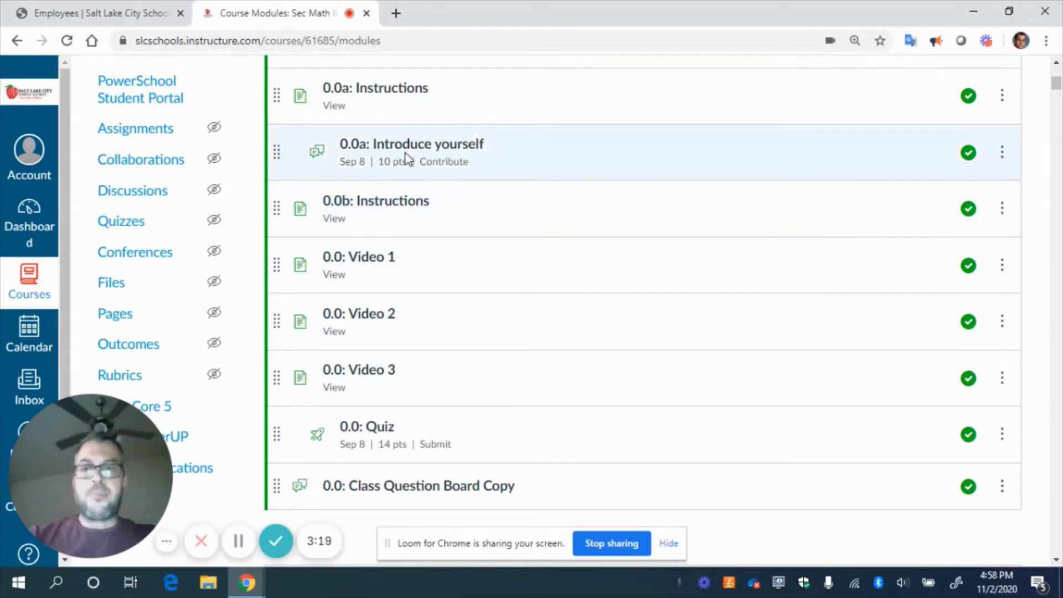
scroll(475, 452, down, 1)
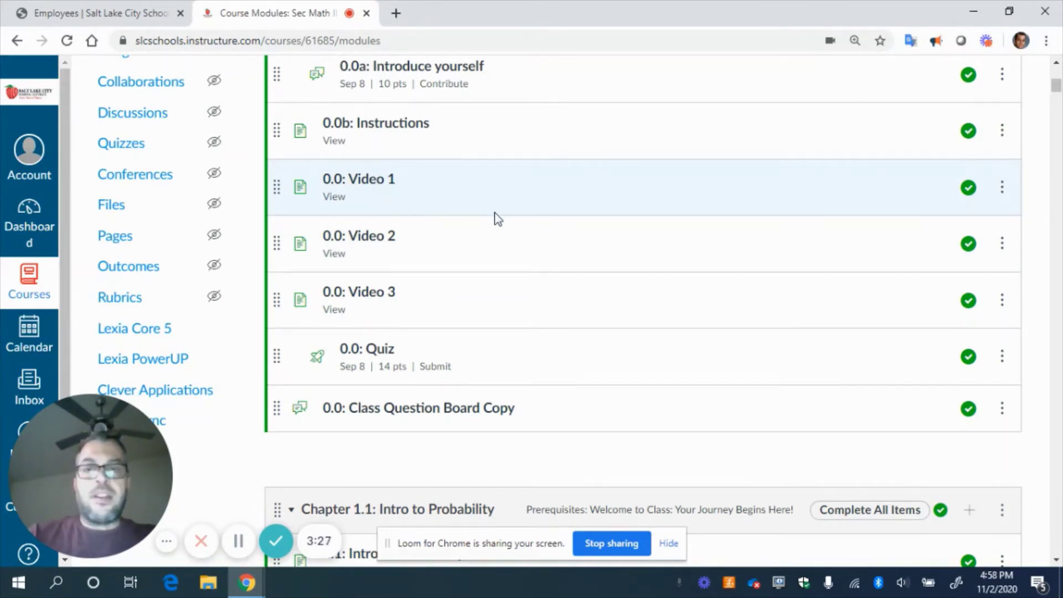
Step: Examine how instructions, videos, quizzes and class question boards are arranged in the Chapter 1.1 to 1.5 modules
scroll(544, 250, down, 5)
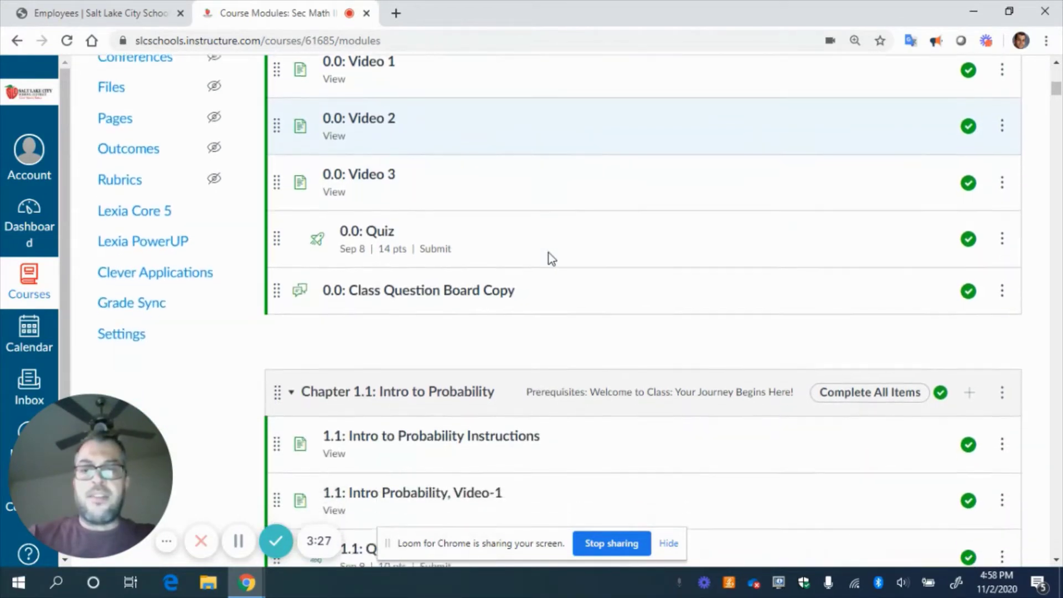
scroll(349, 176, down, 1)
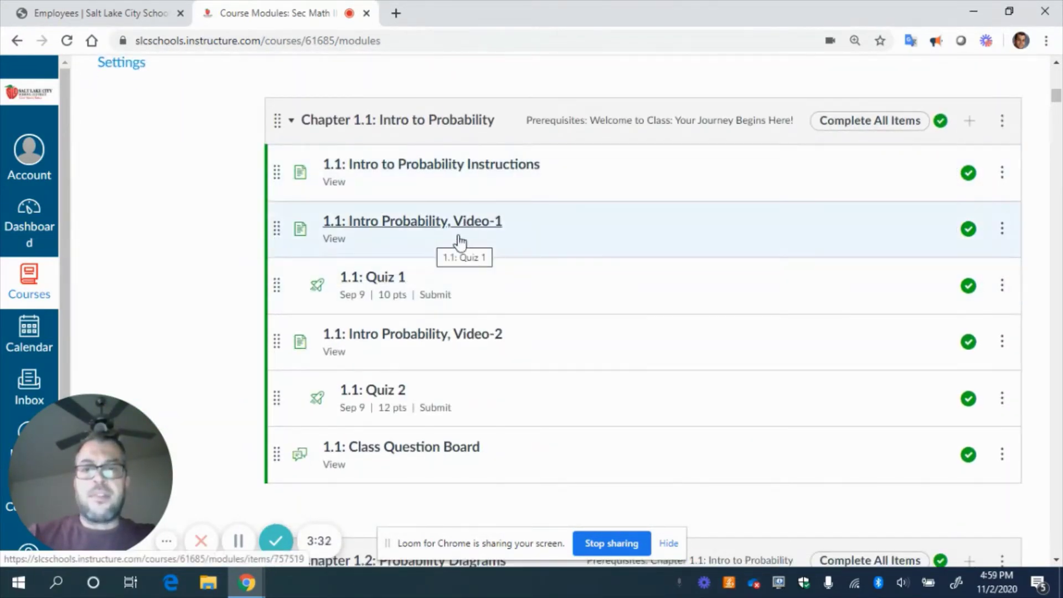
scroll(437, 387, down, 7)
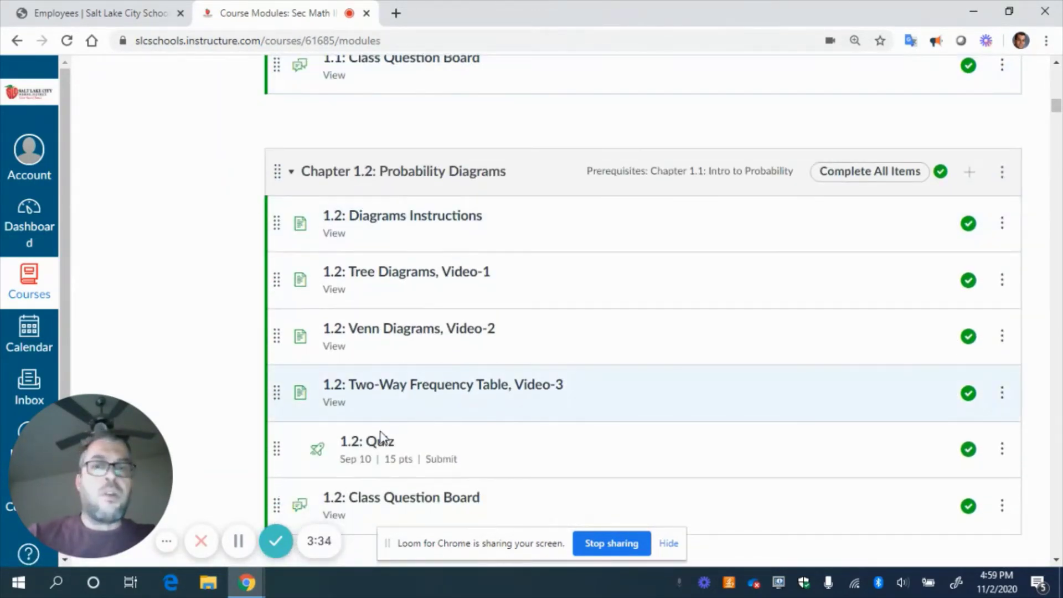
scroll(432, 418, up, 2)
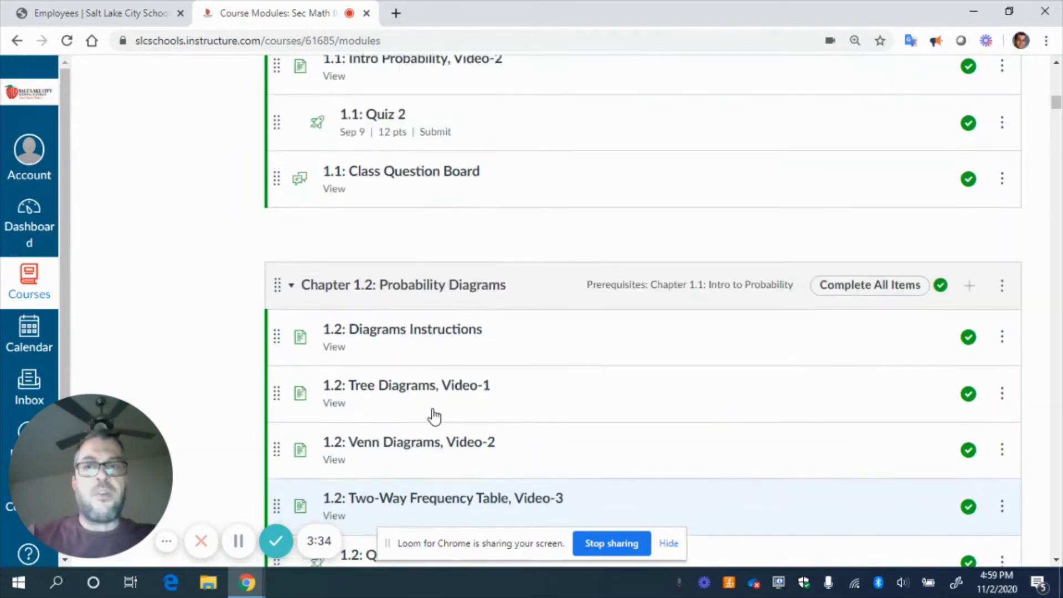
scroll(435, 415, up, 5)
scroll(460, 350, down, 1)
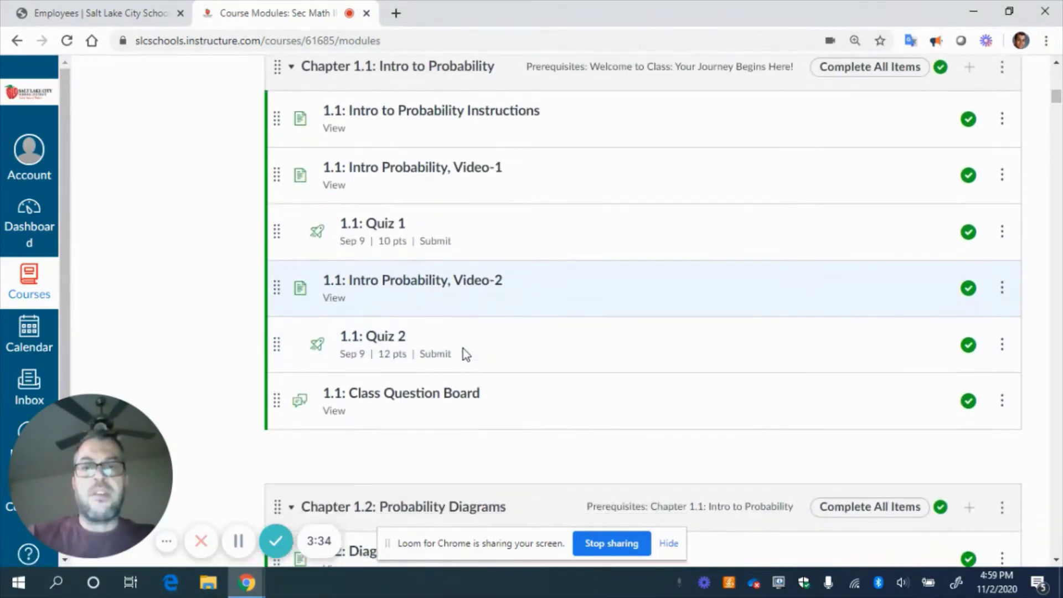
scroll(463, 348, down, 15)
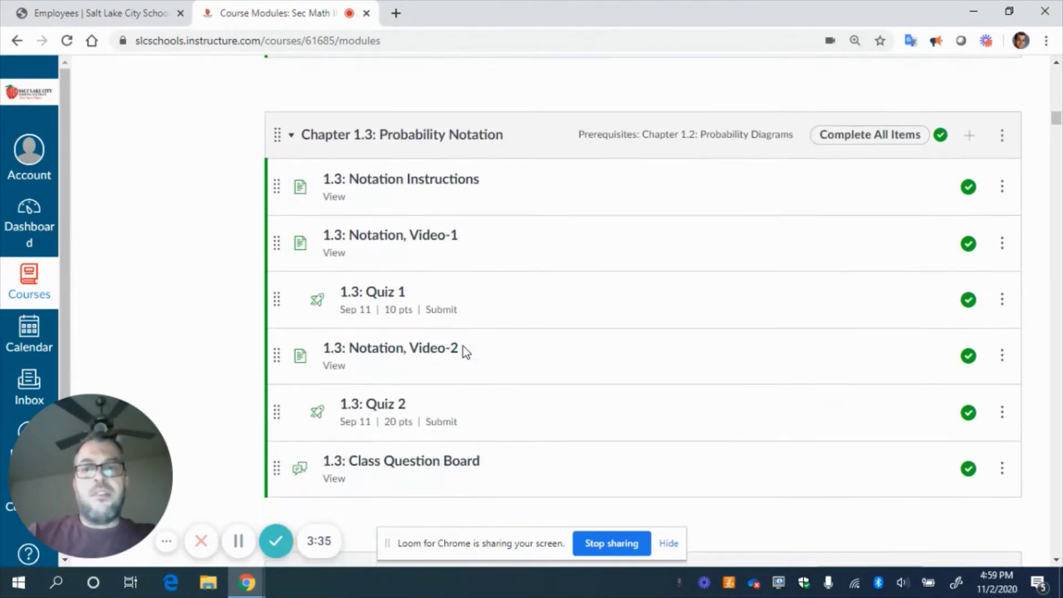
scroll(463, 349, down, 14)
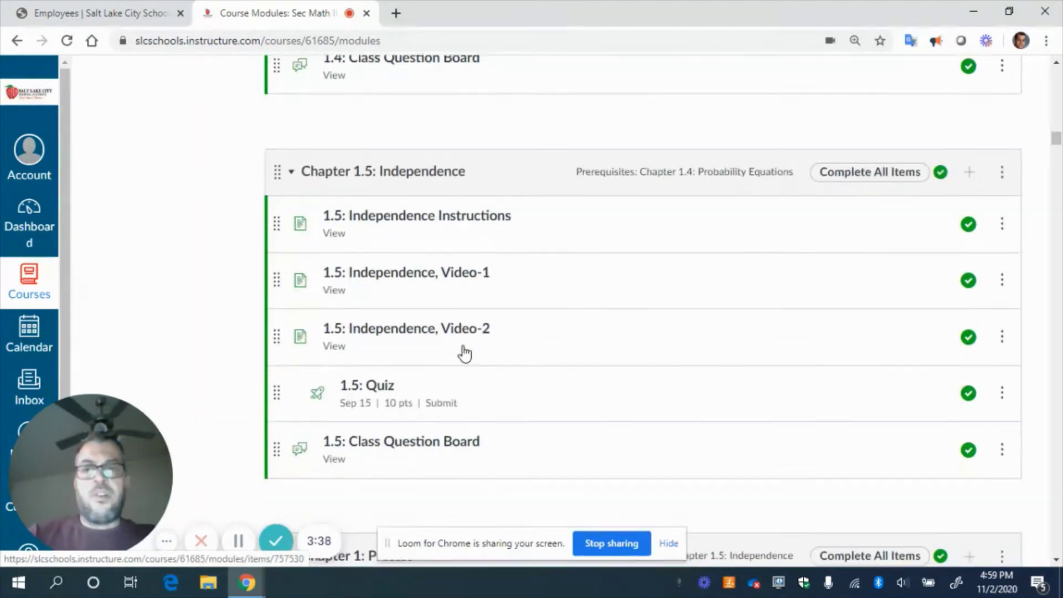
Step: Examine the Chapter 1 Pretest, Chapter Test and Test Retake modules, continuing to the start of Chapter 2.1
scroll(464, 354, down, 7)
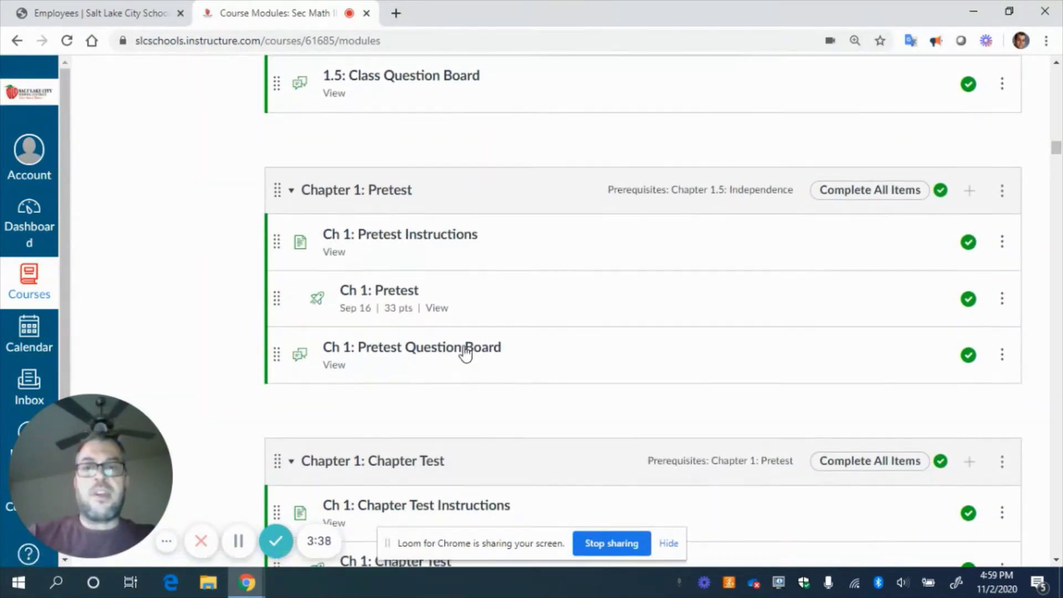
scroll(466, 354, up, 1)
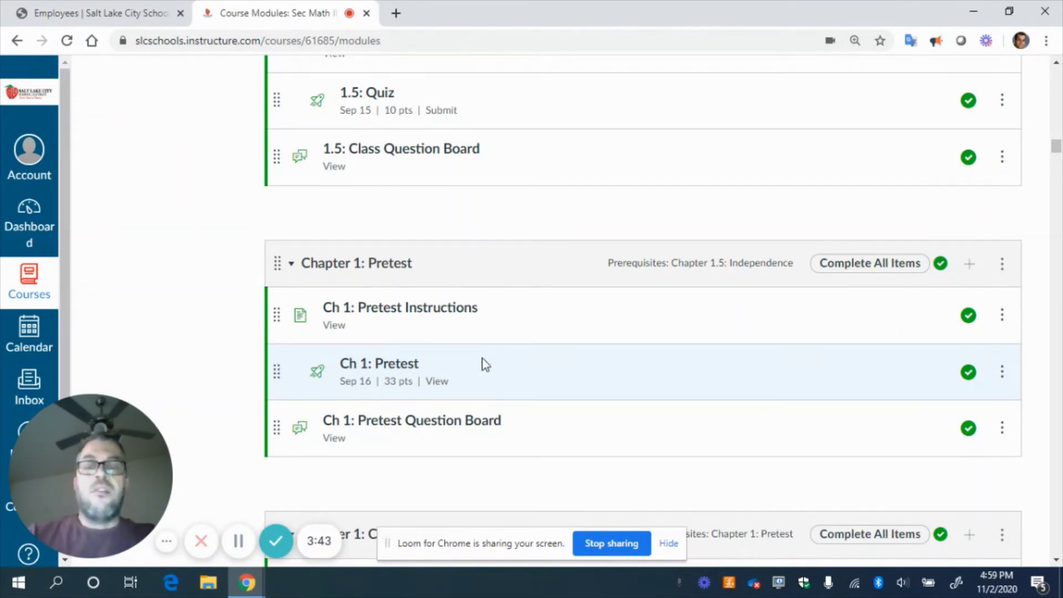
scroll(481, 360, down, 4)
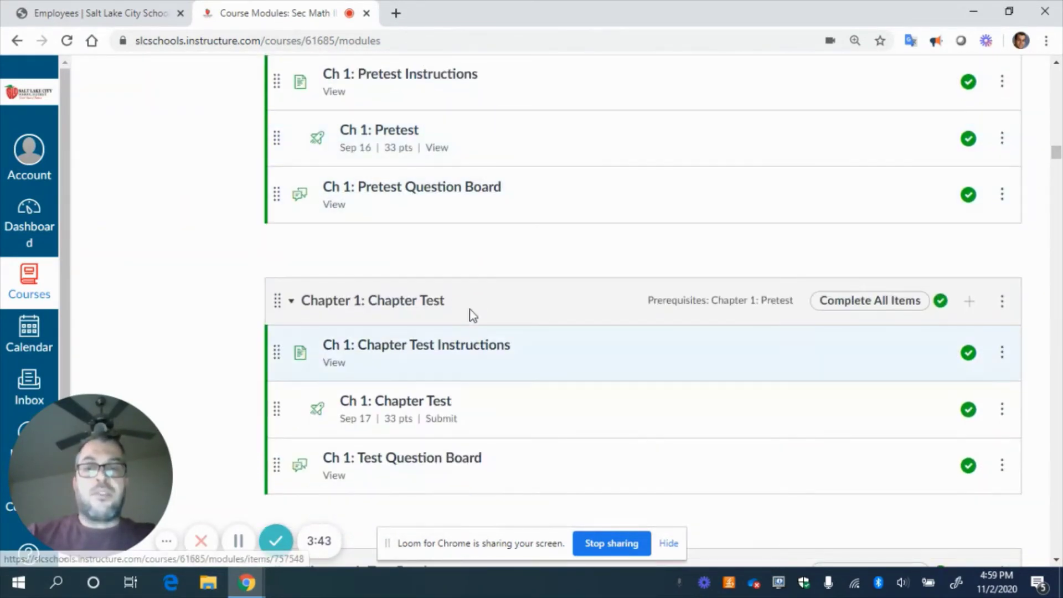
scroll(465, 318, down, 1)
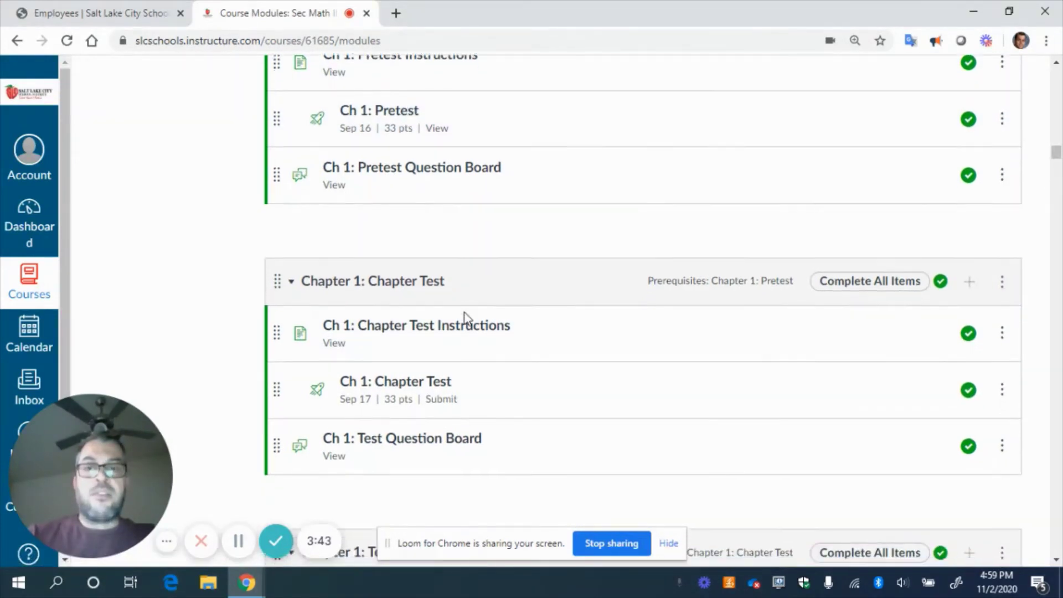
scroll(464, 318, down, 1)
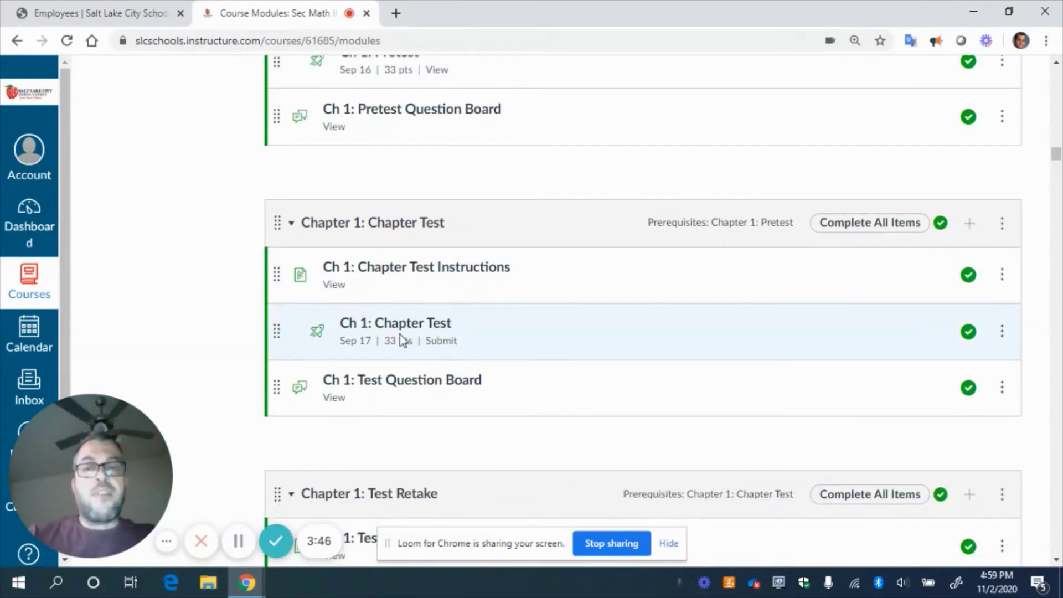
scroll(457, 328, down, 1)
scroll(457, 329, down, 4)
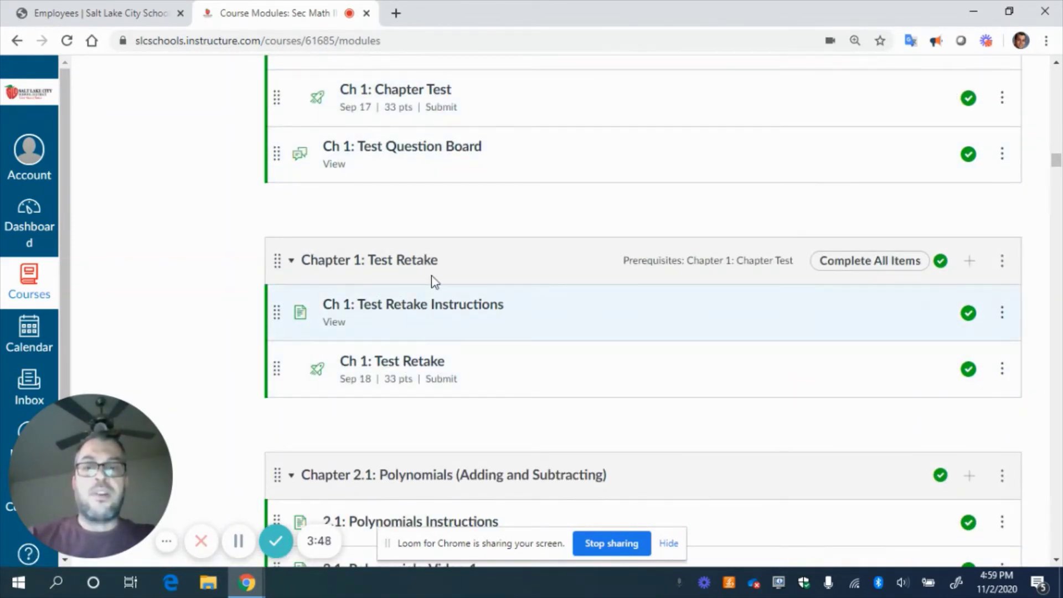
scroll(520, 294, down, 1)
scroll(413, 396, down, 1)
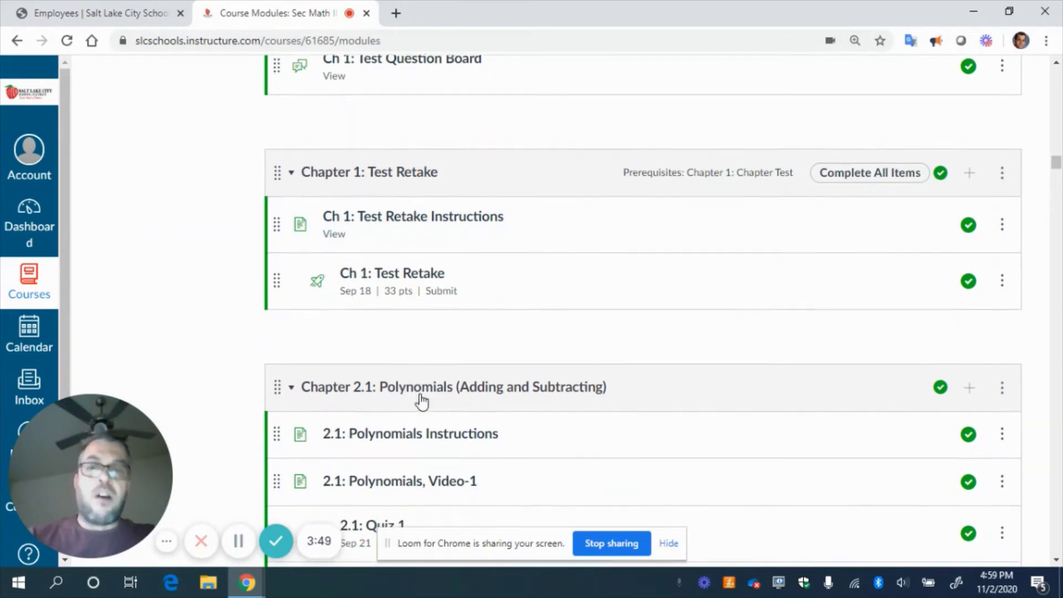